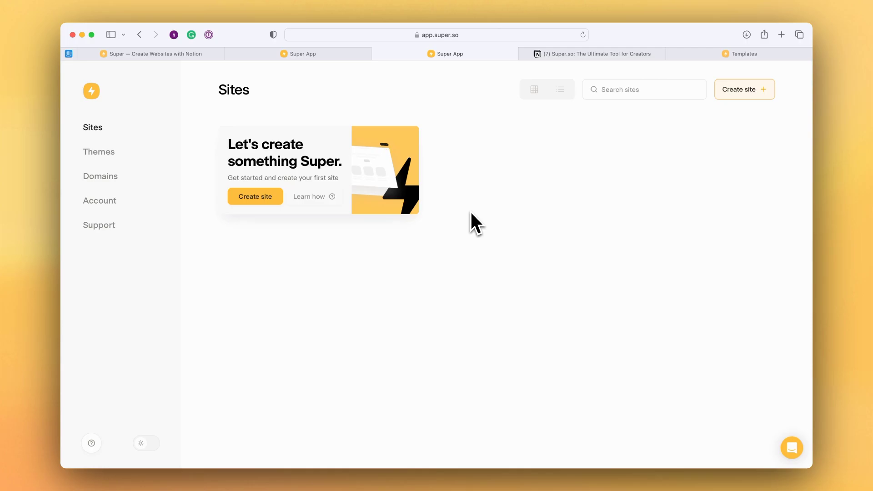
Start a new Super site named 'Cam's Demo', then bring up the Notion page 'Super.so: The Ultimate Tool for Creators'.
click(256, 199)
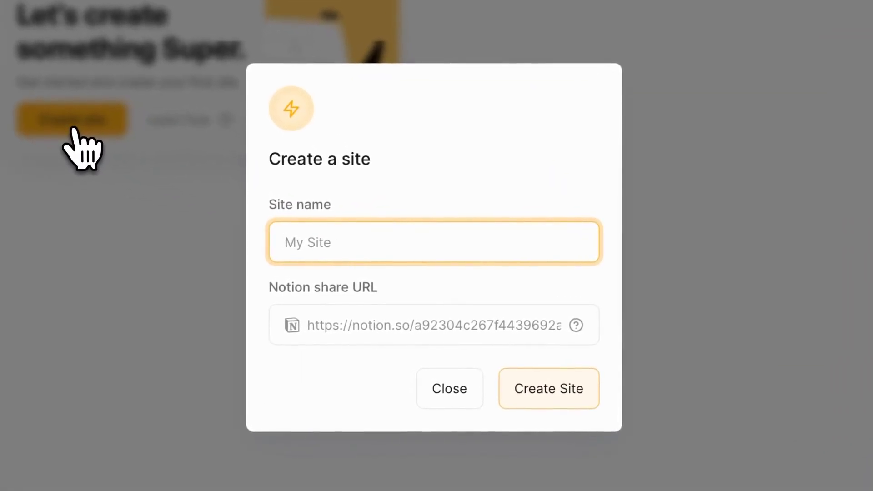
text(Cam's)
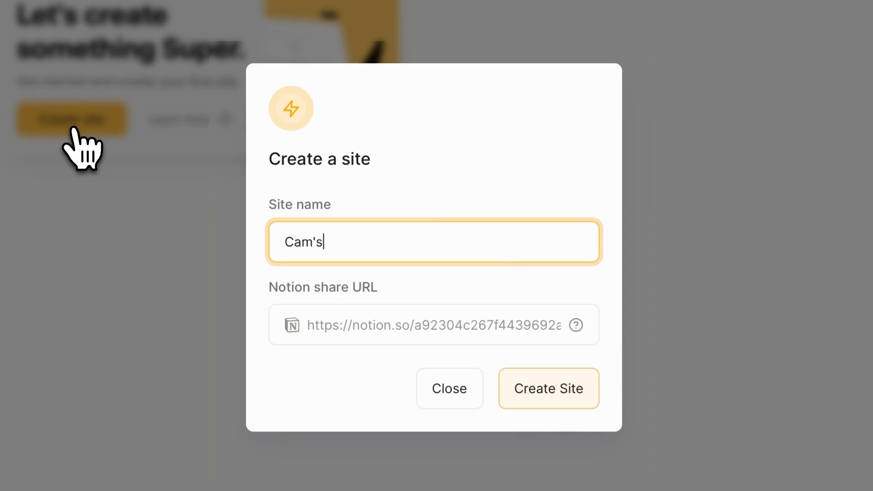
text( Demo)
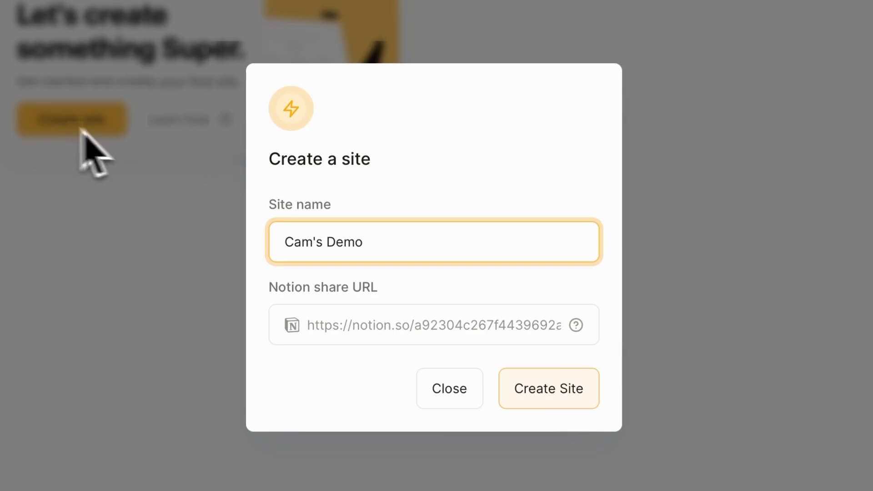
click(331, 326)
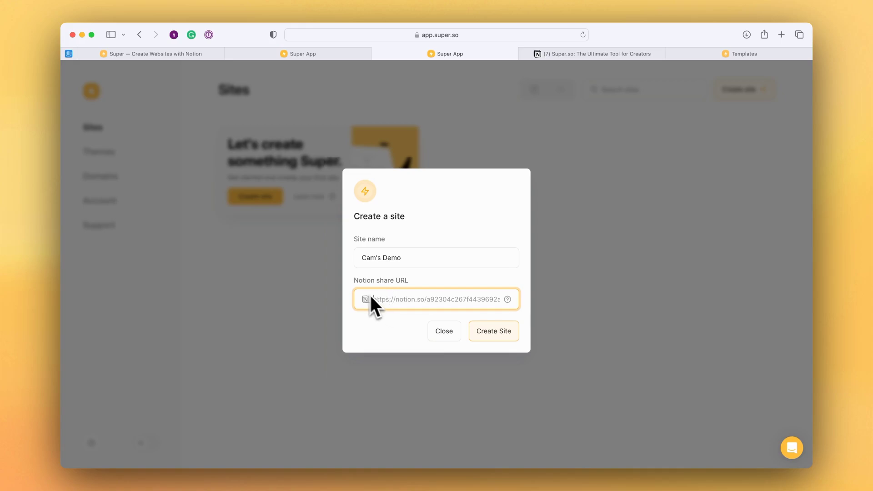
click(596, 53)
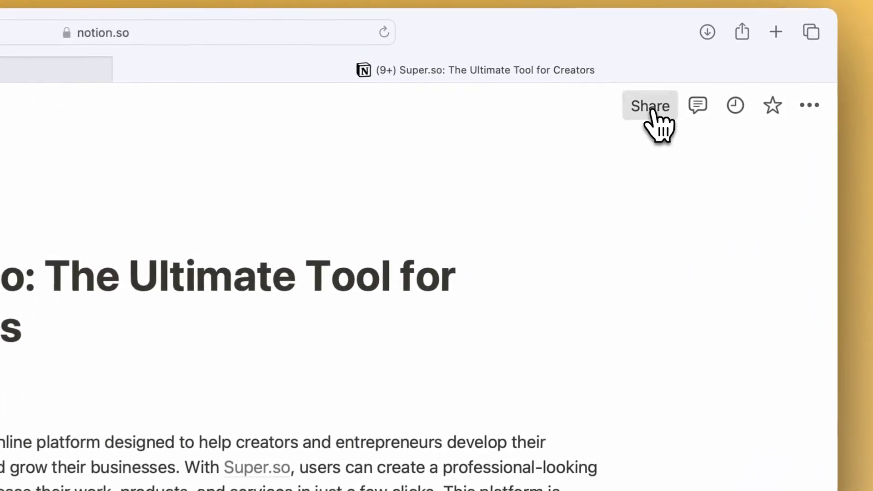
Publish the 'Super.so: The Ultimate Tool for Creators' Notion page to the web from its Share menu.
click(653, 112)
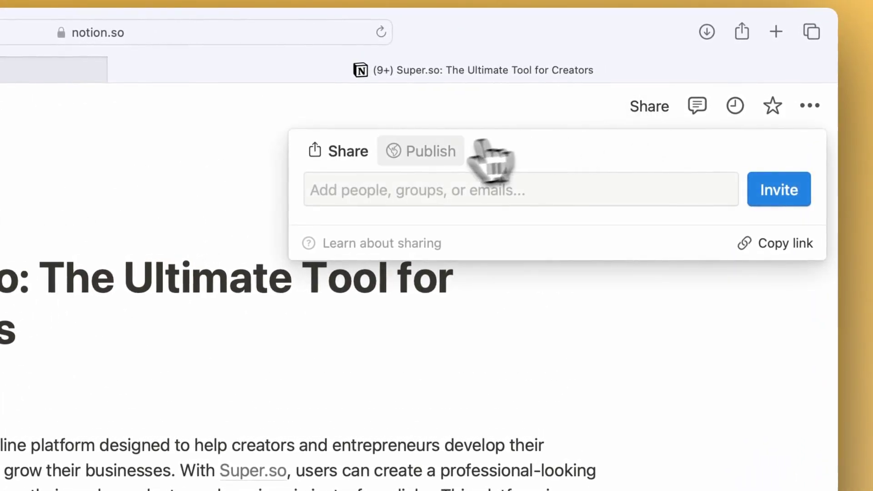
click(419, 151)
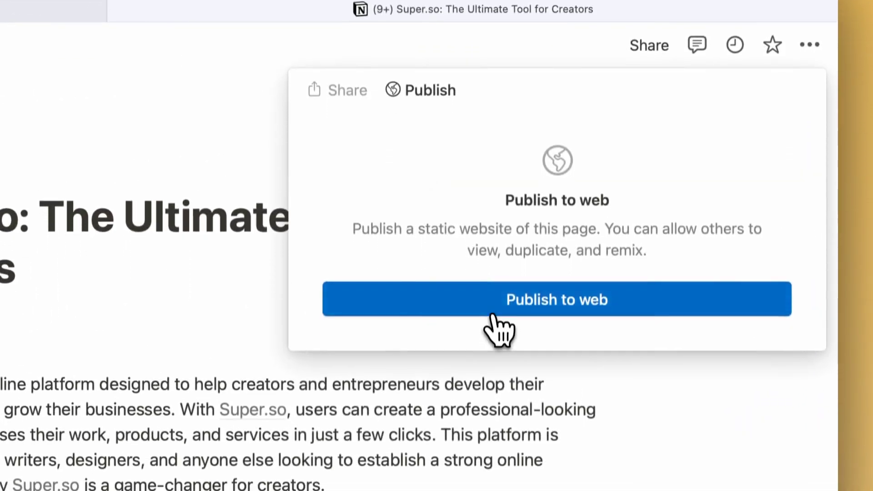
click(493, 364)
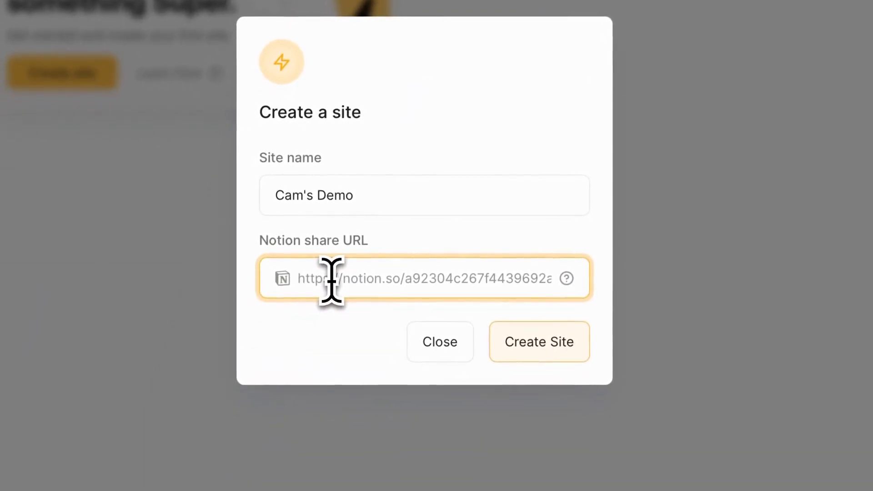
Paste the published Notion link as the share URL and create the Cam's Demo site.
key(super+v)
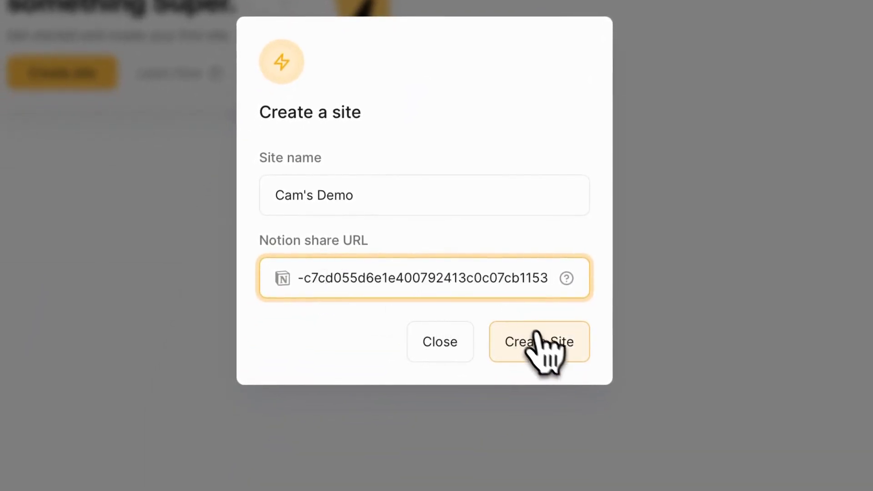
click(550, 350)
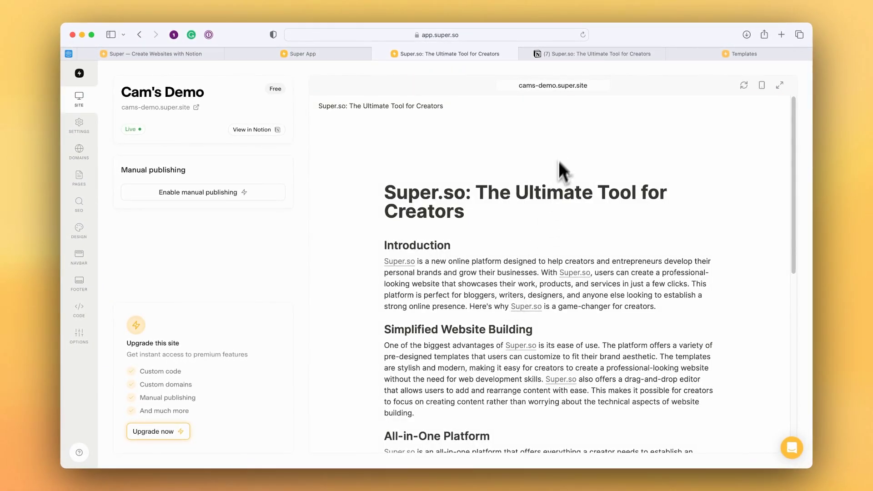
Open cams-demo.super.site in a new tab, then return to Notion and dismiss the Share popup.
click(549, 86)
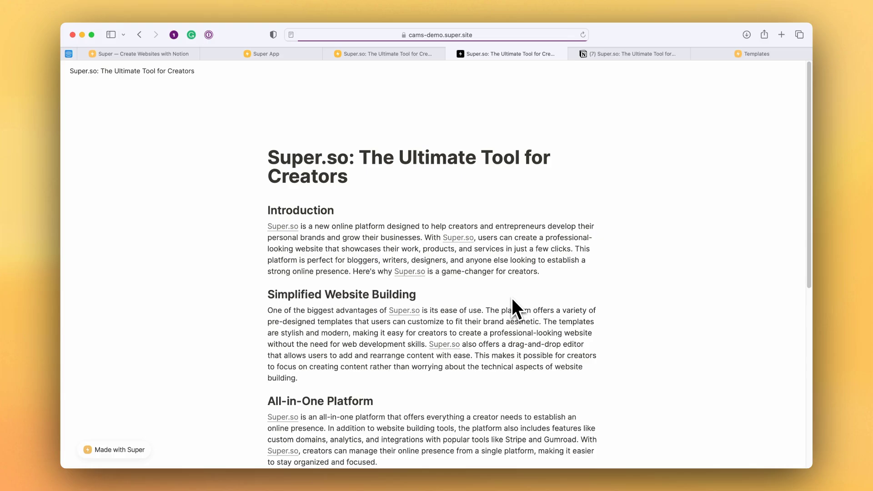
click(627, 57)
click(351, 237)
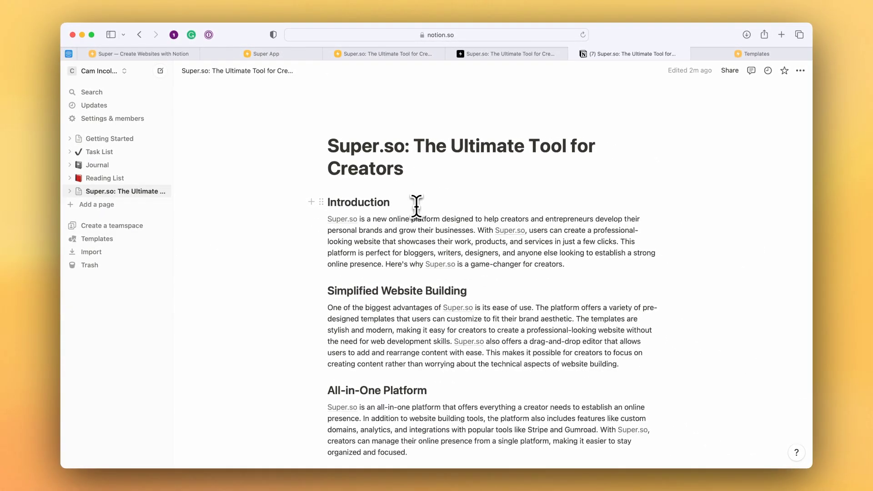
Add a 'New Subpage' page block below the Conclusion and open it.
scroll(416, 201, down, 10)
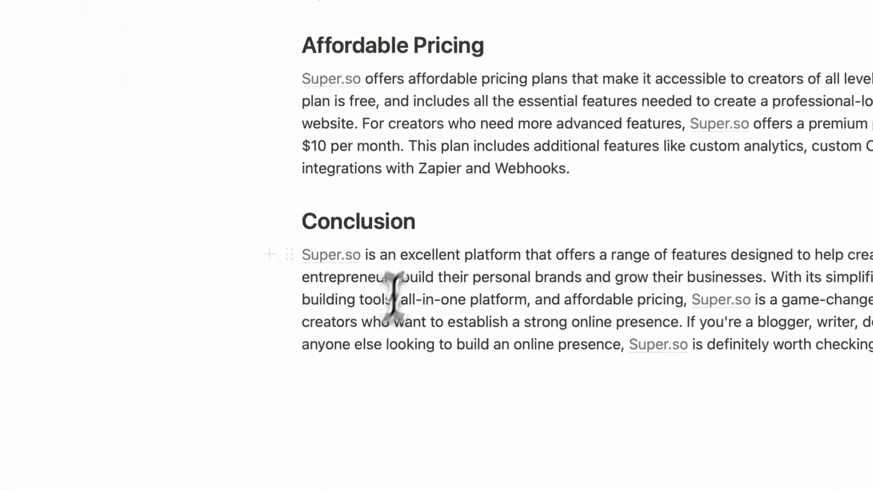
click(362, 359)
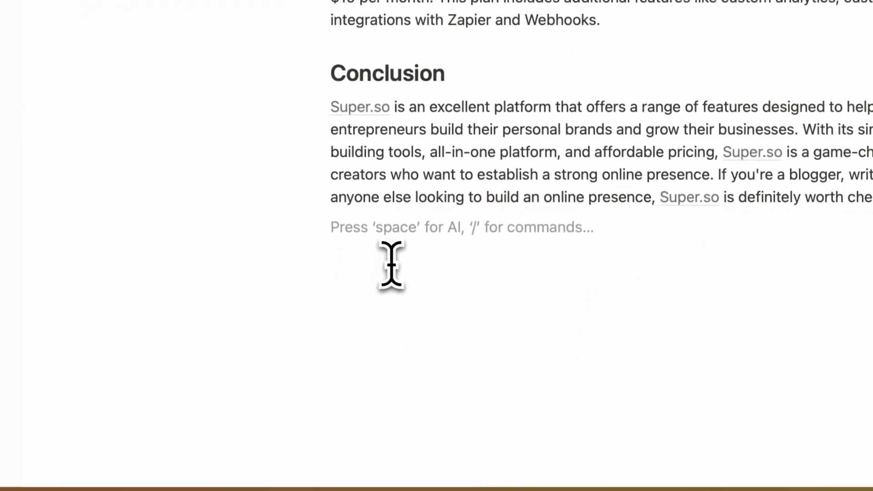
text(New Subpage)
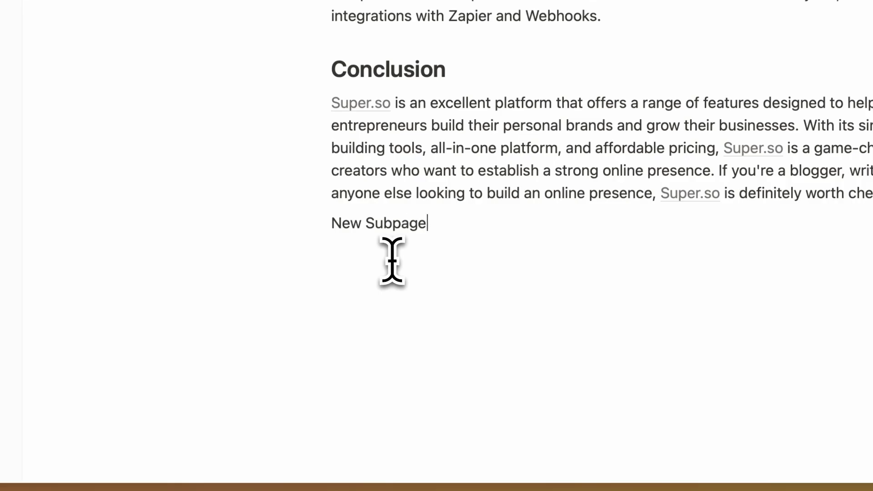
key(super+alt+9)
click(401, 223)
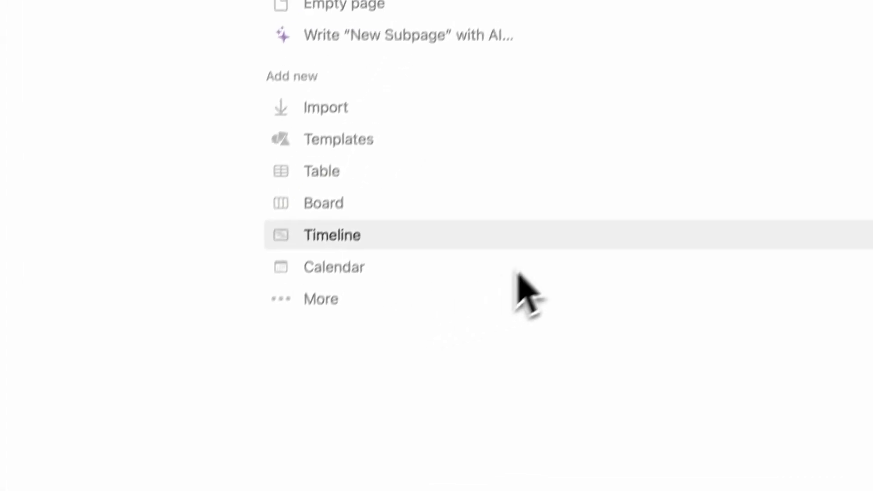
Have Notion AI write the subpage's text explaining subpages, and keep the result.
click(400, 35)
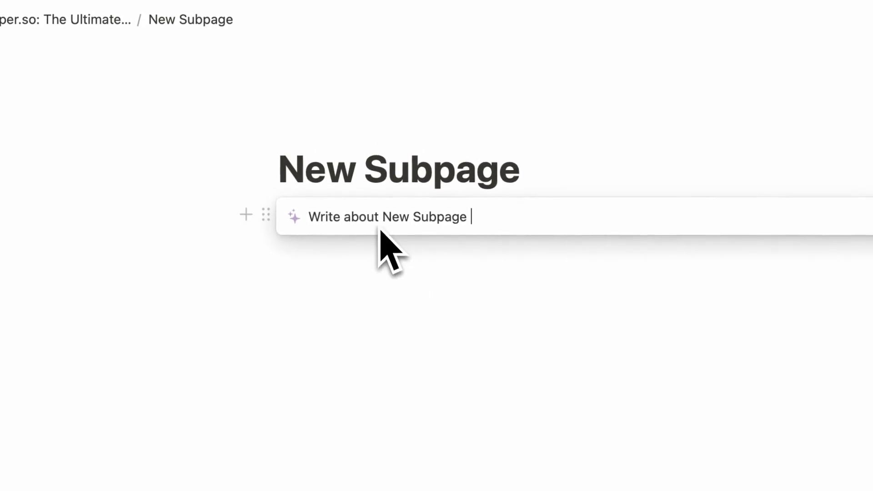
key(Return)
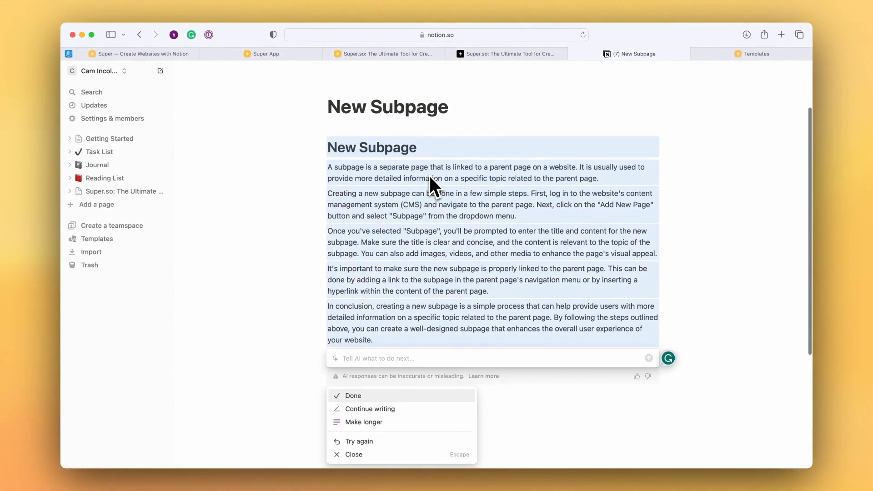
click(346, 396)
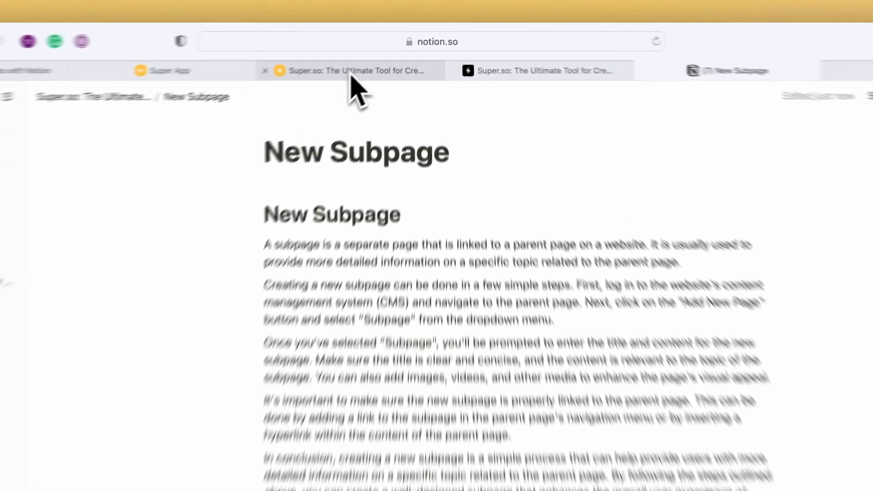
Refresh the Cam's Demo preview on the Super dashboard and scroll through it to find the synced New Subpage.
click(383, 55)
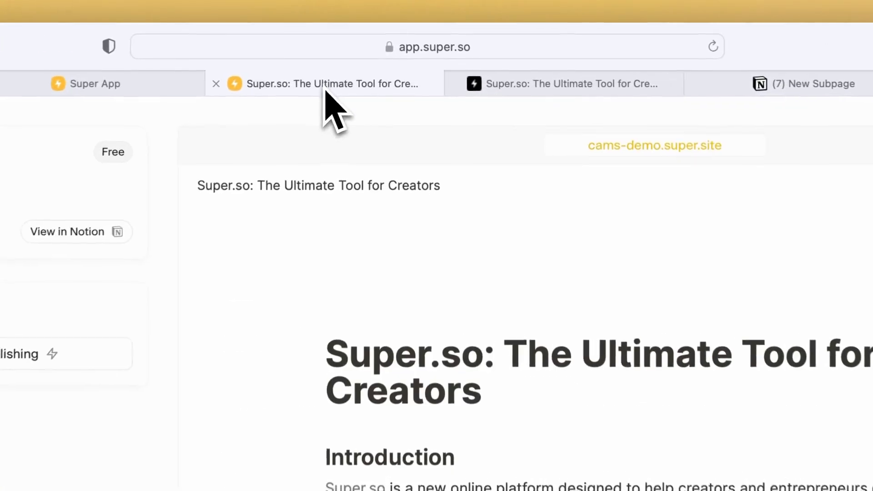
click(725, 148)
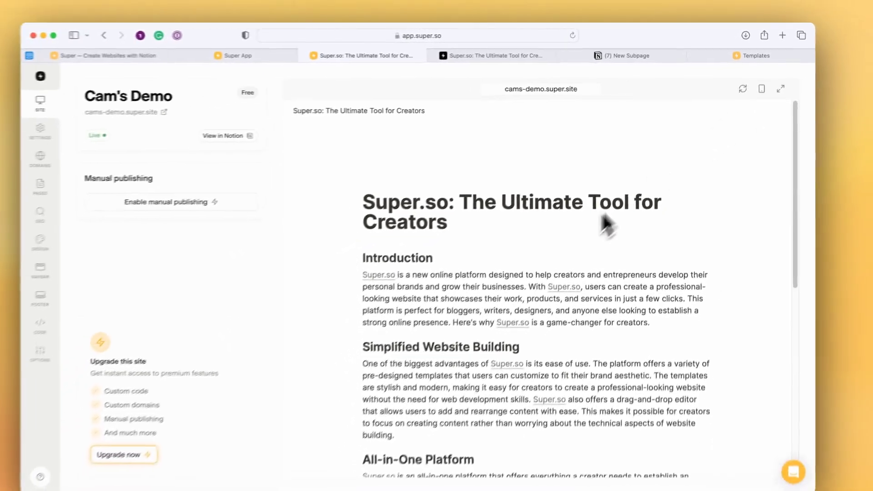
scroll(420, 431, down, 5)
scroll(584, 227, down, 4)
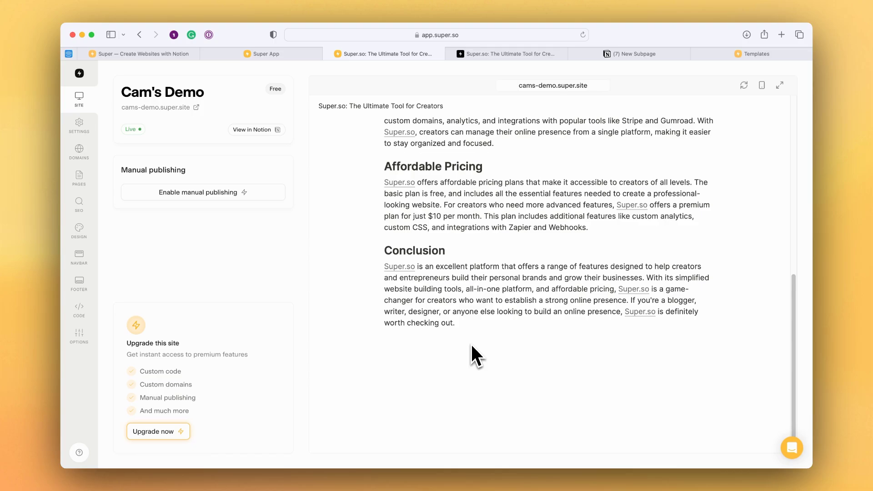
scroll(471, 343, up, 5)
scroll(562, 301, up, 3)
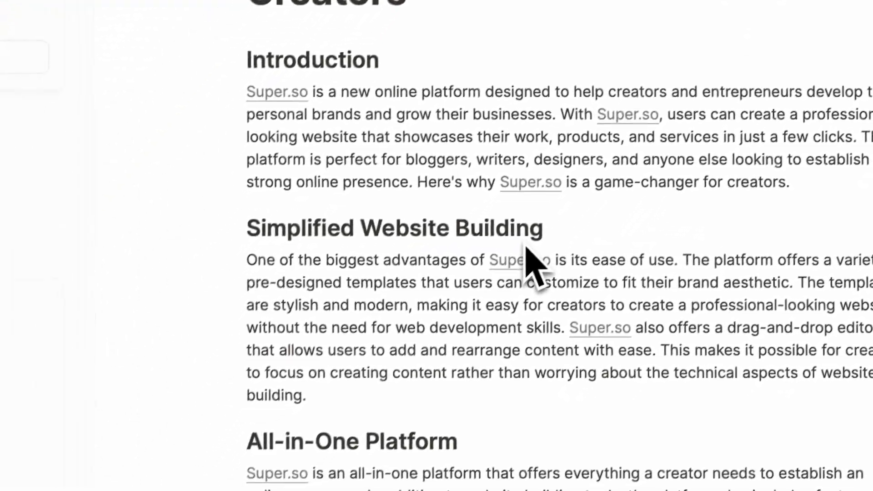
scroll(532, 254, down, 8)
scroll(535, 237, down, 2)
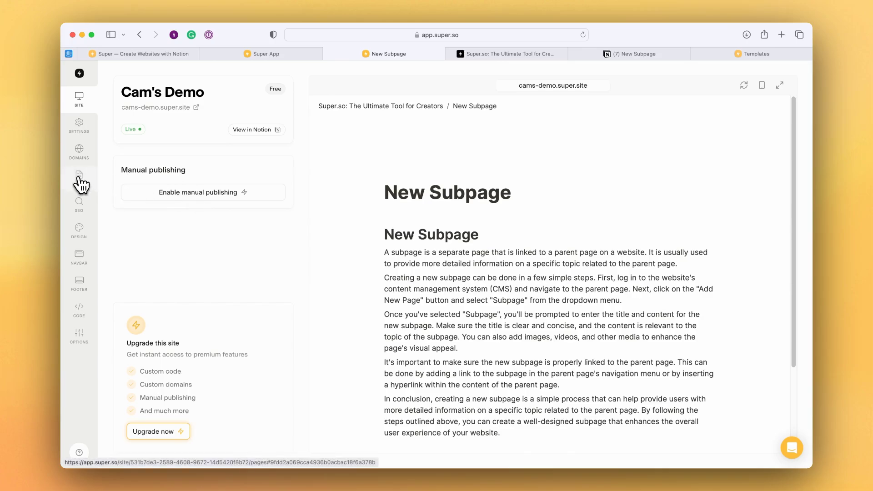
Show the site's Pages list and select the /new-subpage entry nested under / (home).
click(79, 179)
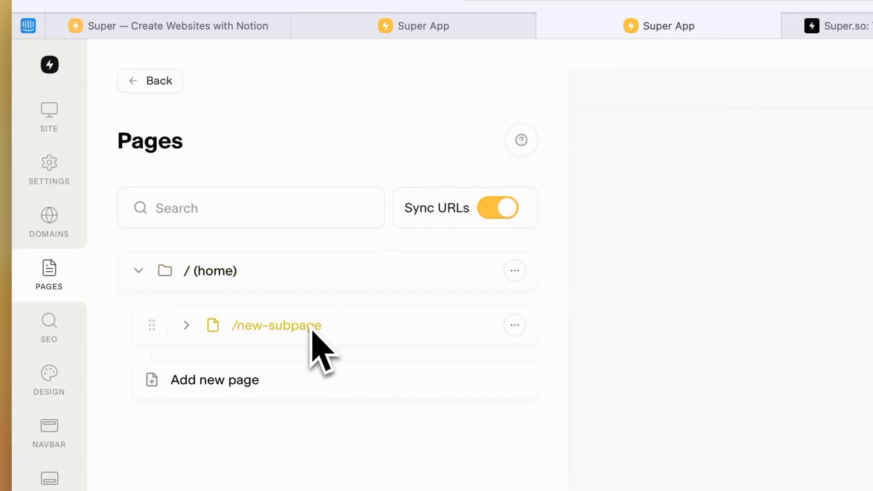
click(307, 328)
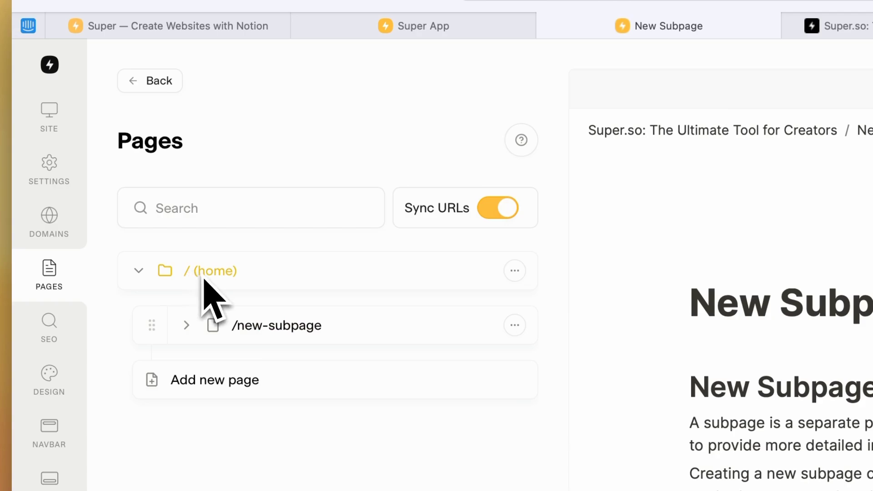
click(297, 335)
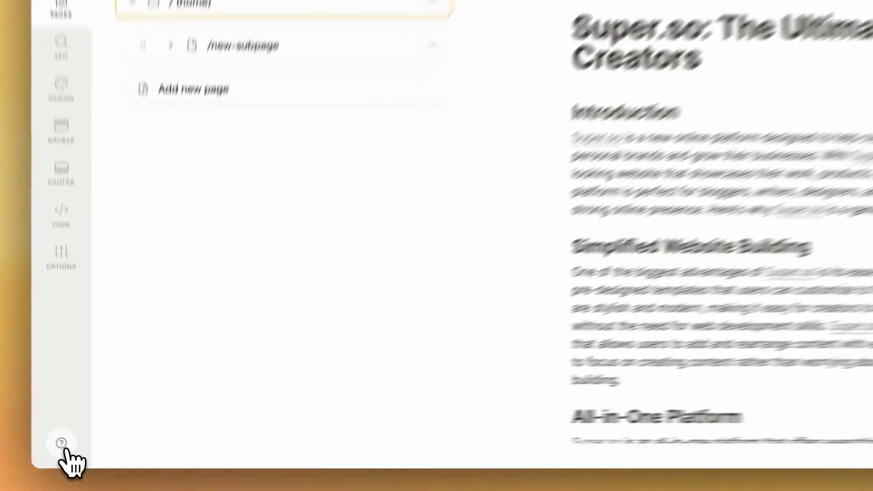
Open the ? help menu at the bottom of Super's left sidebar.
click(80, 453)
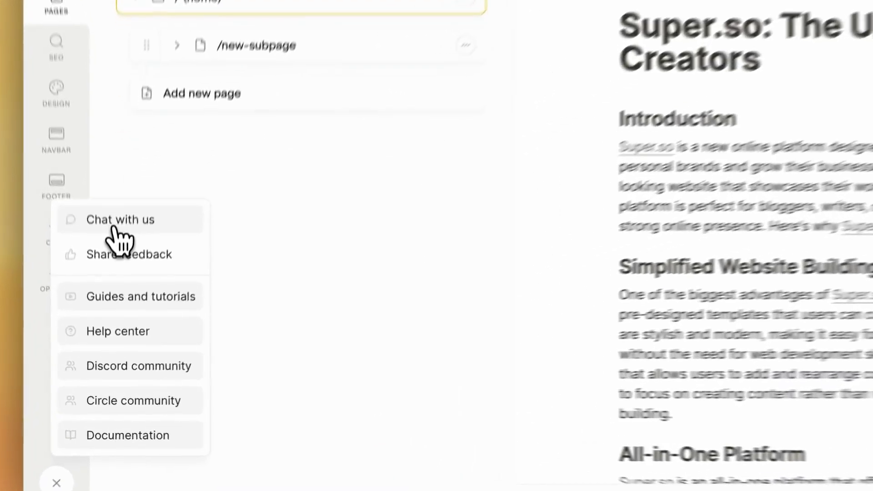
Choose 'Chat with us' to bring up Super's support chat widget.
click(114, 309)
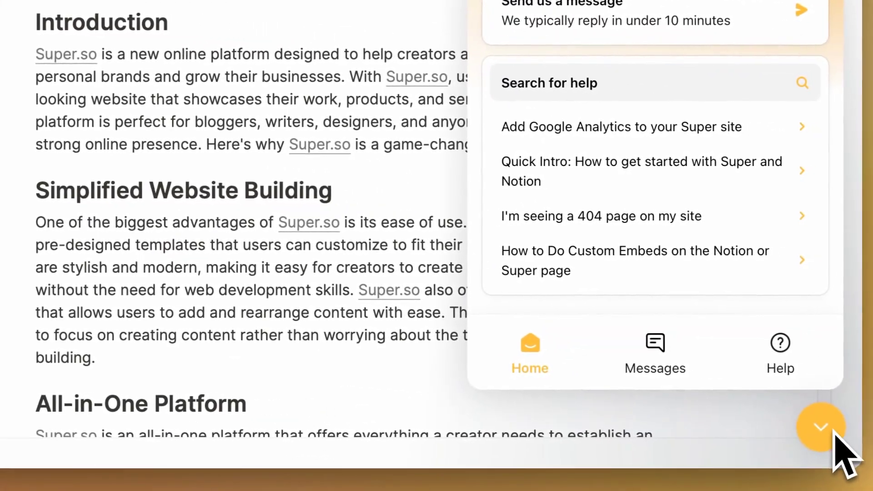